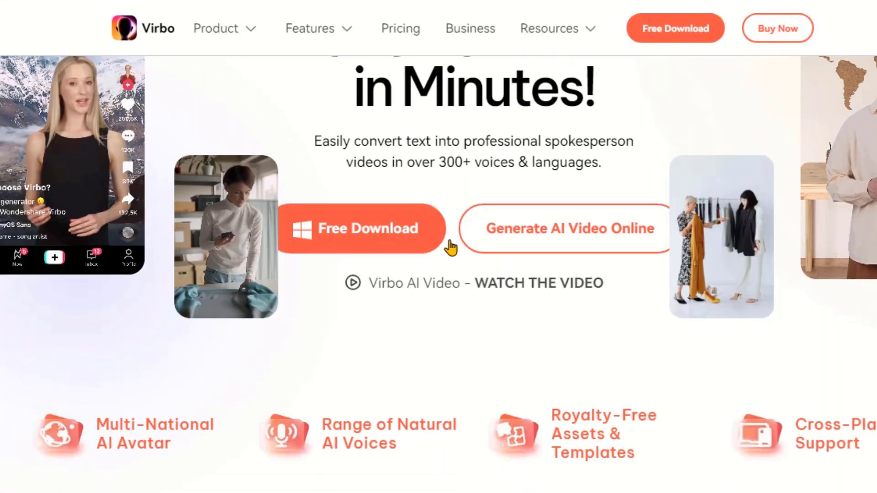
Highlight the text-to-video tagline, choose the free version and scroll through the templates.
drag(333, 153, 627, 169)
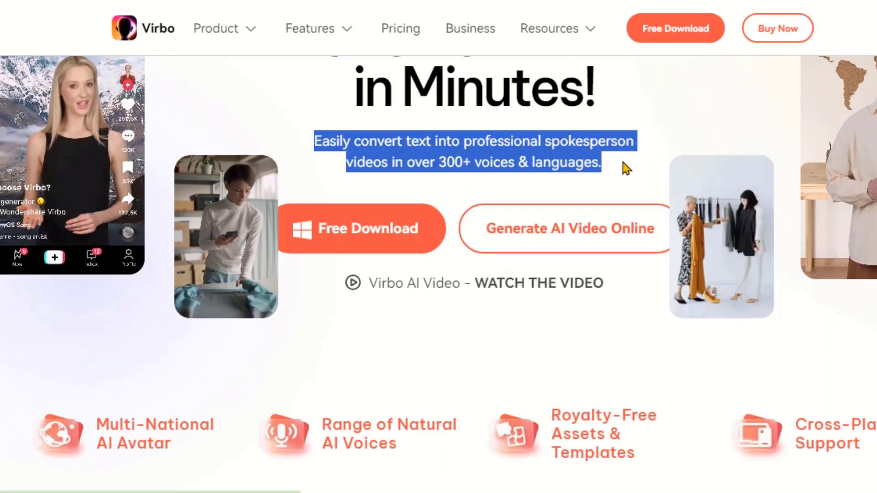
click(623, 161)
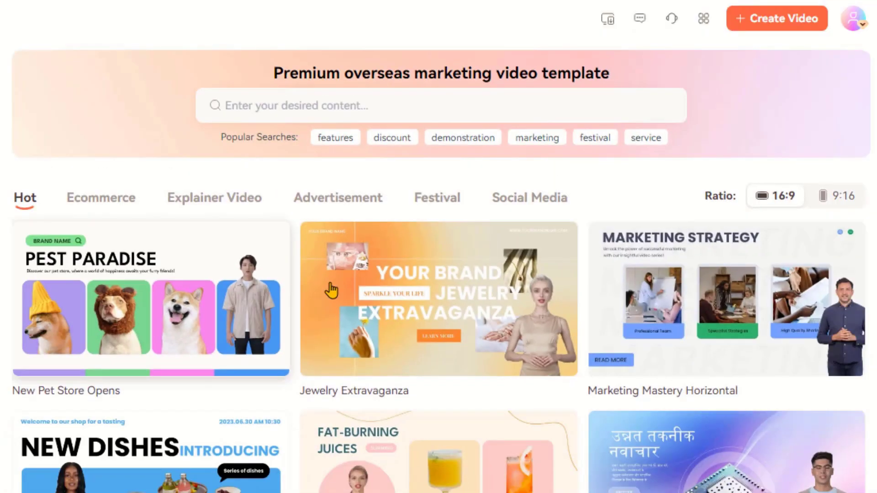
scroll(699, 307, down, 5)
scroll(728, 364, down, 3)
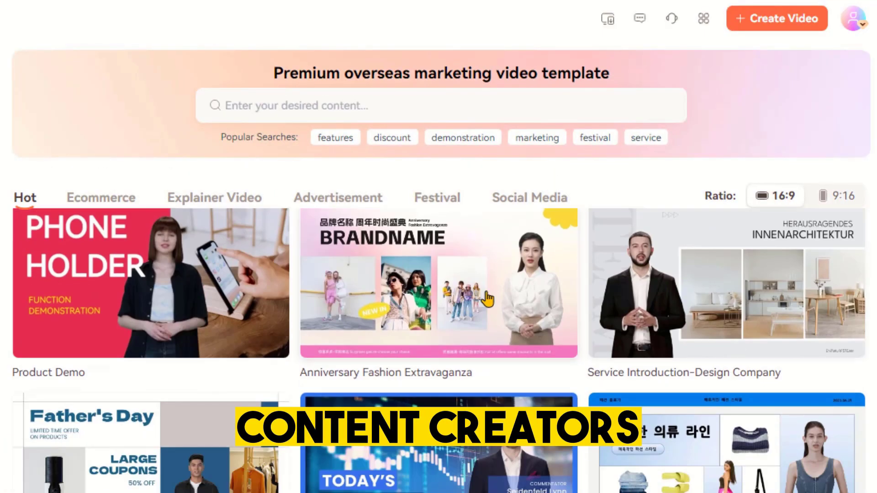
scroll(417, 302, down, 3)
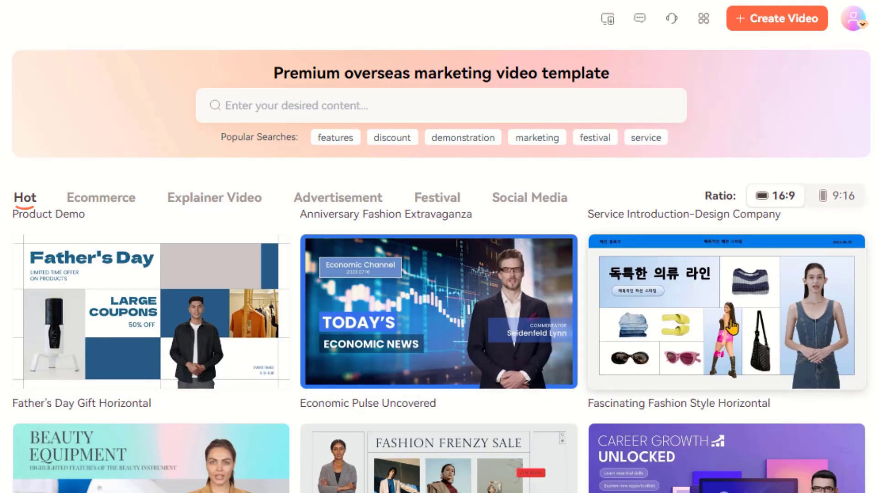
scroll(242, 356, down, 5)
scroll(238, 350, down, 5)
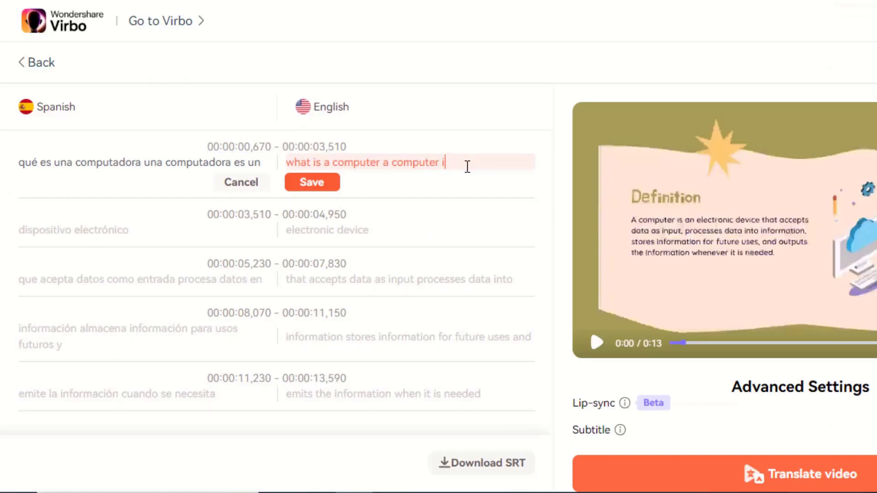
Edit the electronic-device subtitle line, then search Google for 'virbo ai'.
click(292, 230)
double_click(338, 213)
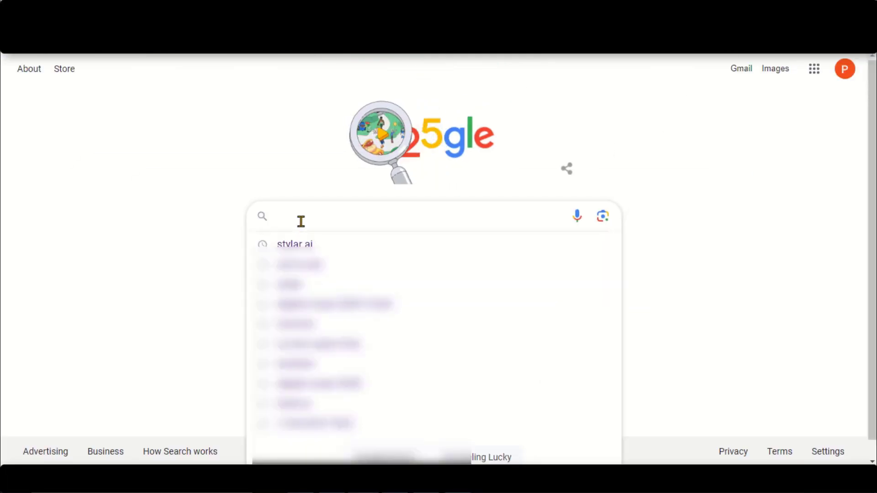
text(virbo ai)
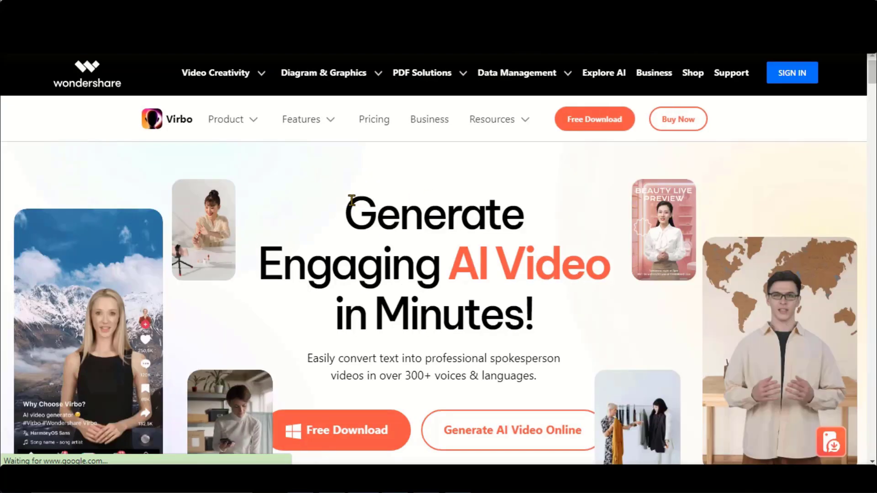
From Generate AI Video Online, create a new Wondershare account using a saved e-mail.
drag(350, 201, 553, 315)
click(552, 315)
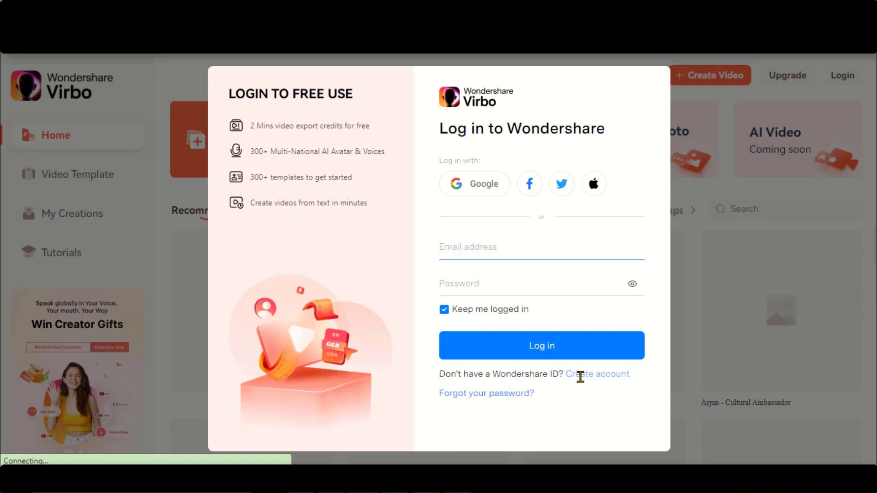
click(580, 372)
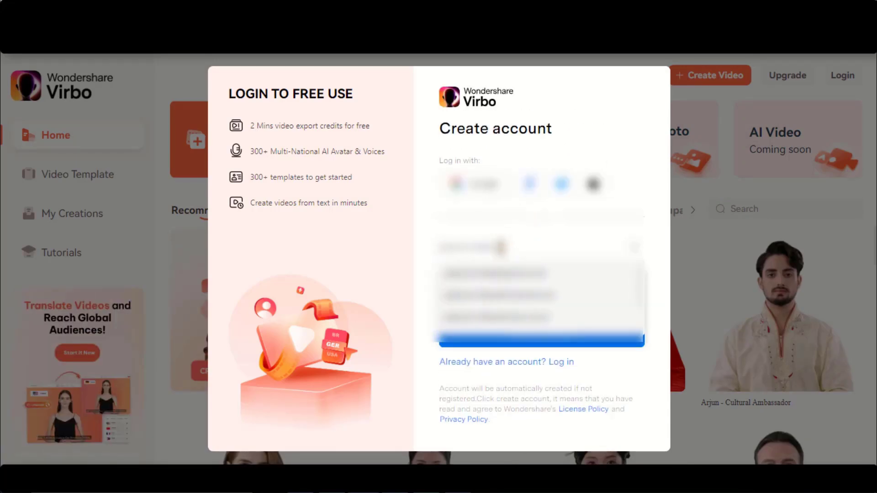
click(540, 276)
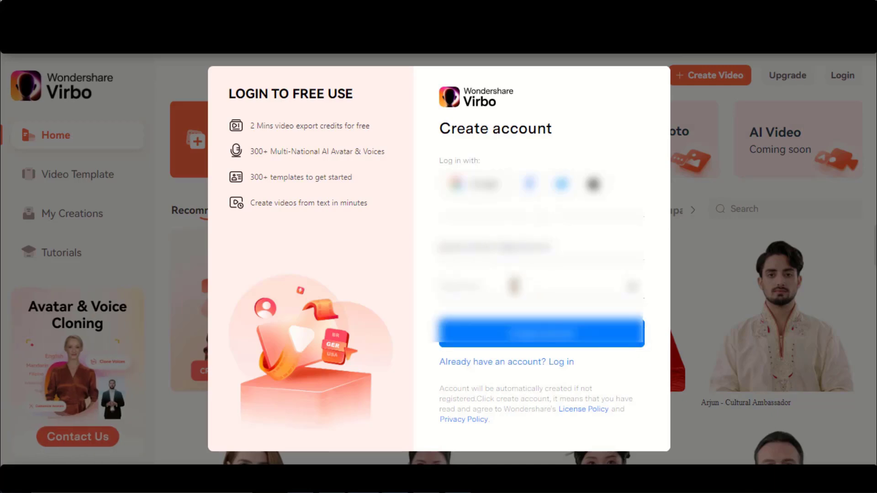
click(521, 336)
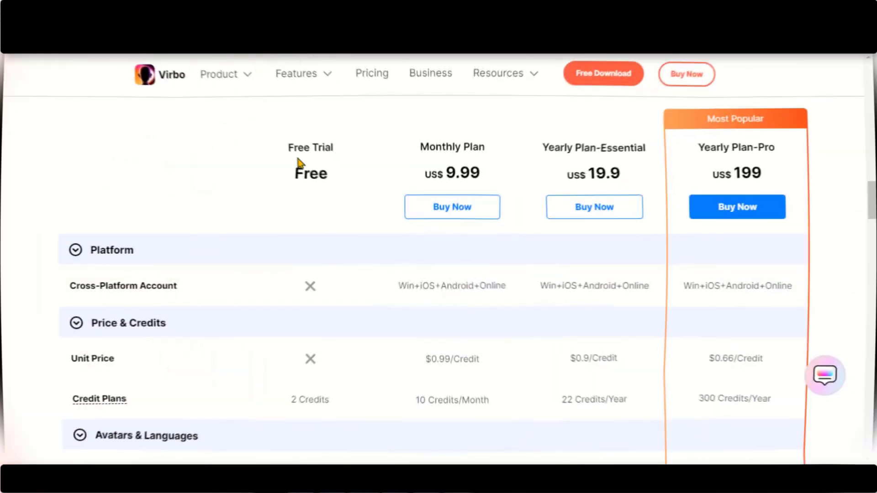
Compare the Monthly and Yearly Essential plans and note the Max 2mins video duration limit.
scroll(325, 270, down, 3)
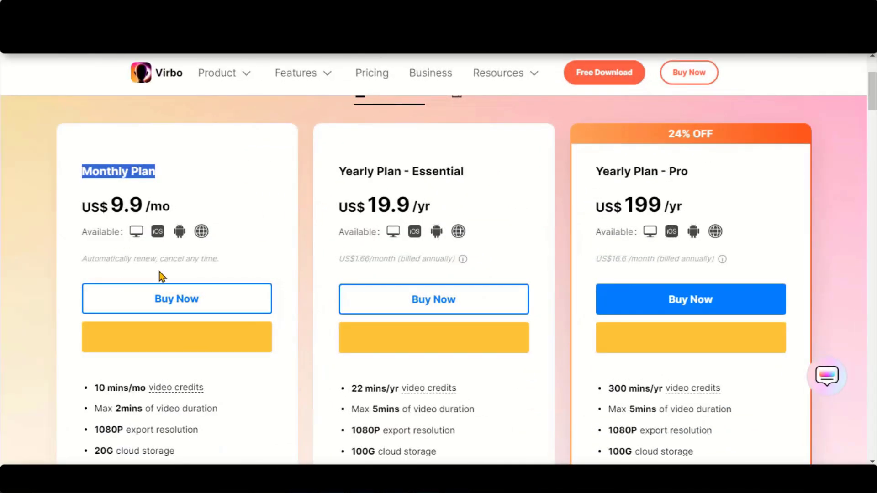
drag(82, 231, 172, 236)
drag(338, 171, 471, 174)
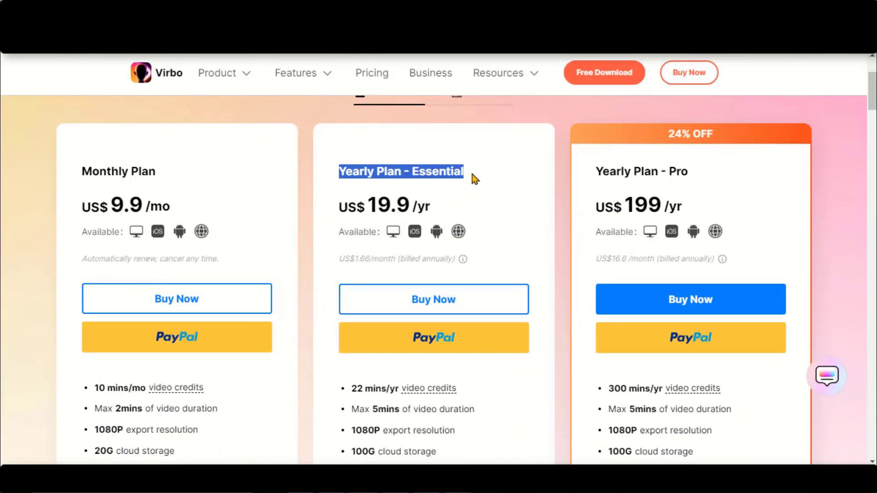
click(342, 207)
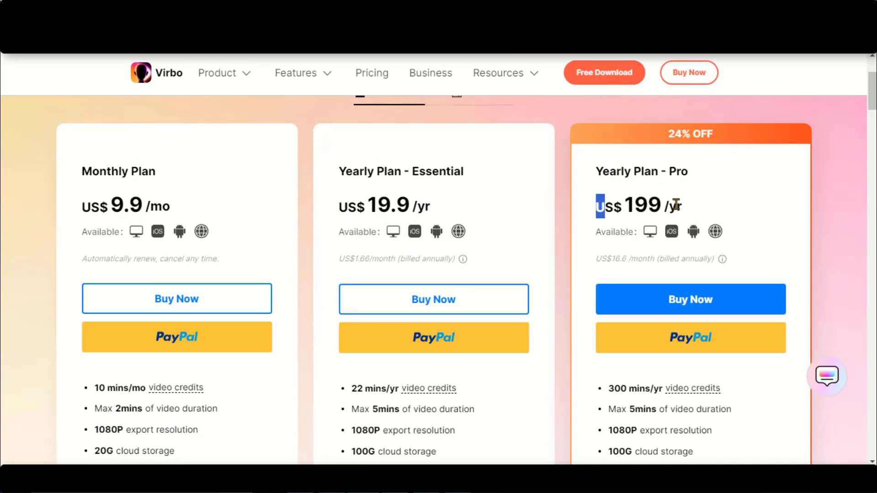
scroll(676, 205, down, 3)
mouse_move(172, 264)
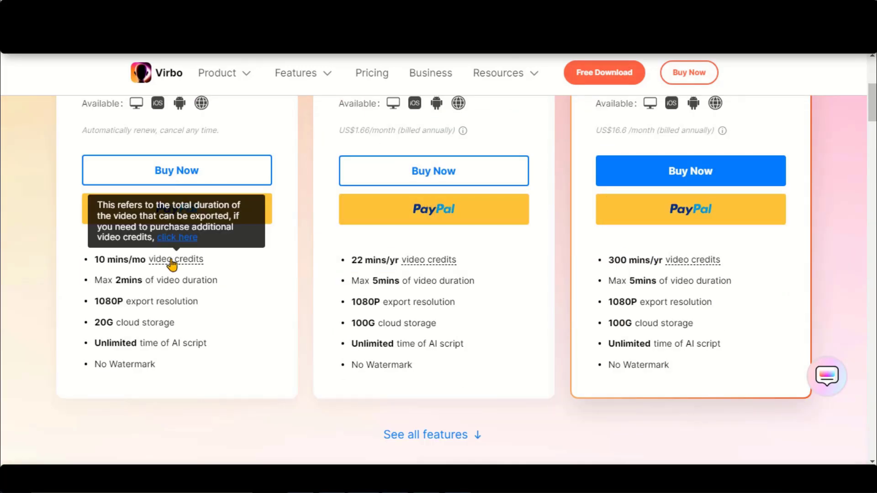
drag(93, 280, 218, 280)
click(230, 289)
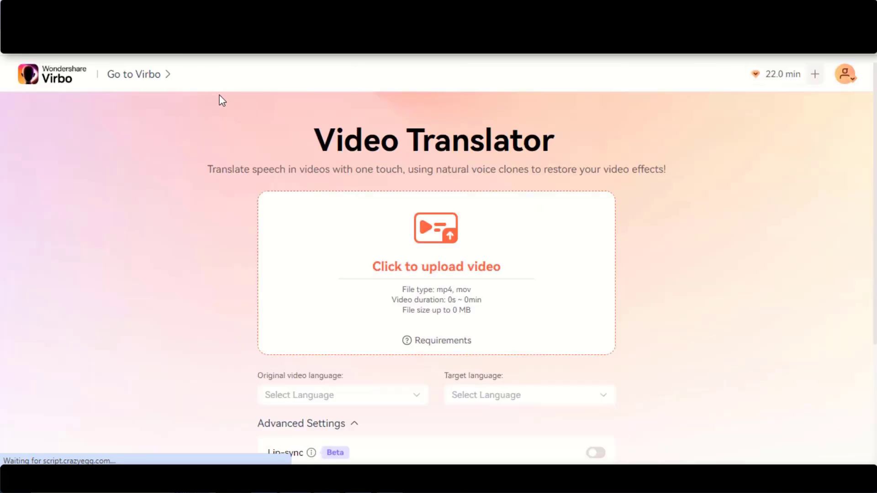
Check the Video Translator page's requirements and its supported original and target languages.
drag(314, 141, 556, 143)
click(219, 167)
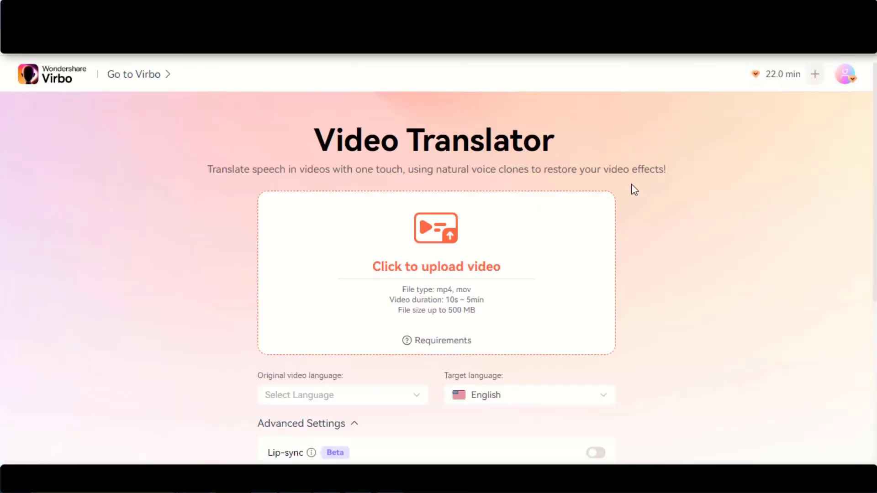
scroll(561, 227, down, 3)
mouse_move(413, 228)
scroll(438, 182, up, 1)
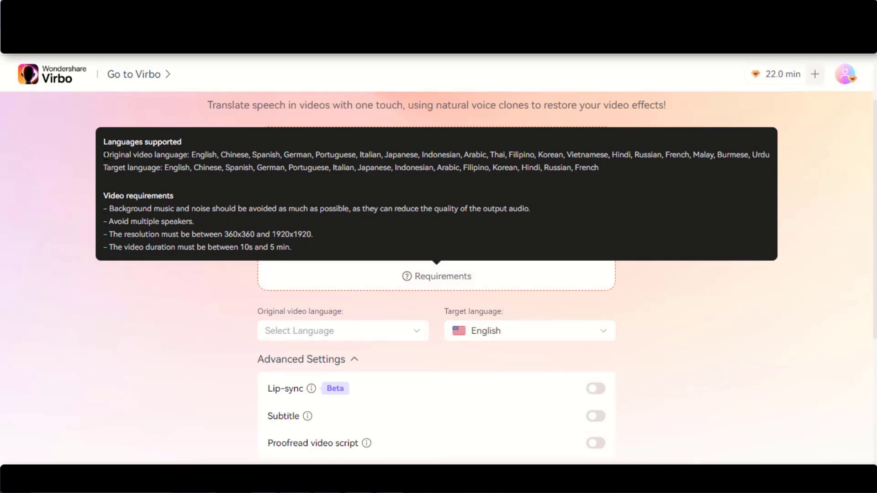
drag(104, 155, 595, 168)
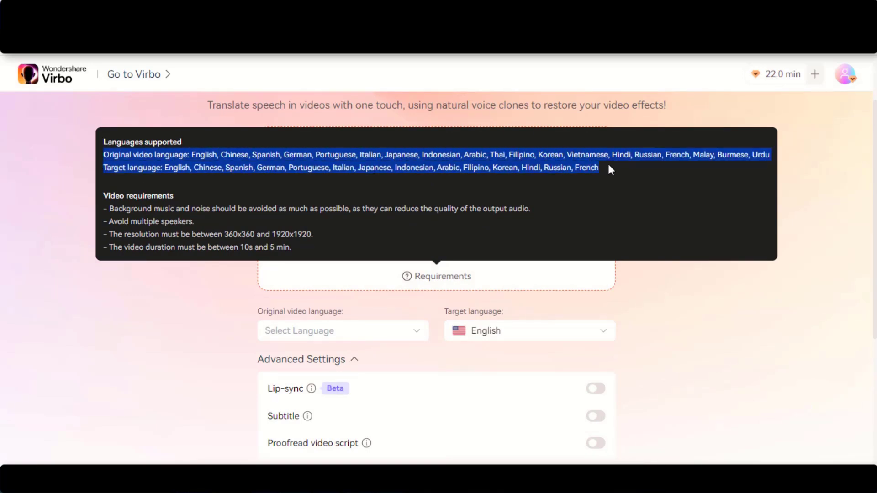
click(89, 199)
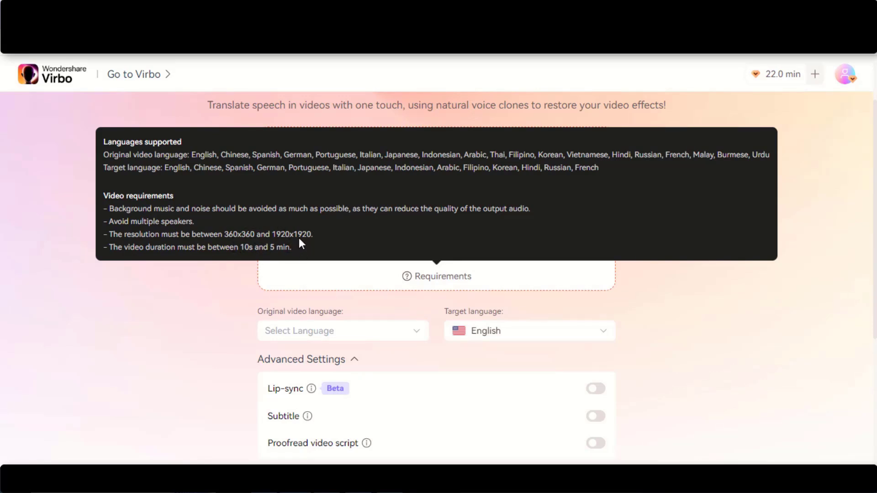
scroll(396, 274, up, 2)
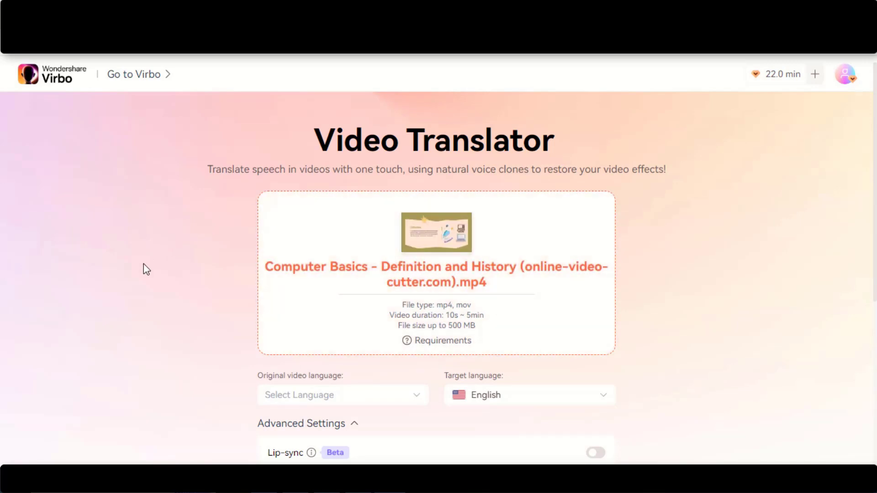
Set English as original and Spanish as target, keep subtitles off, and start translating.
scroll(141, 251, down, 3)
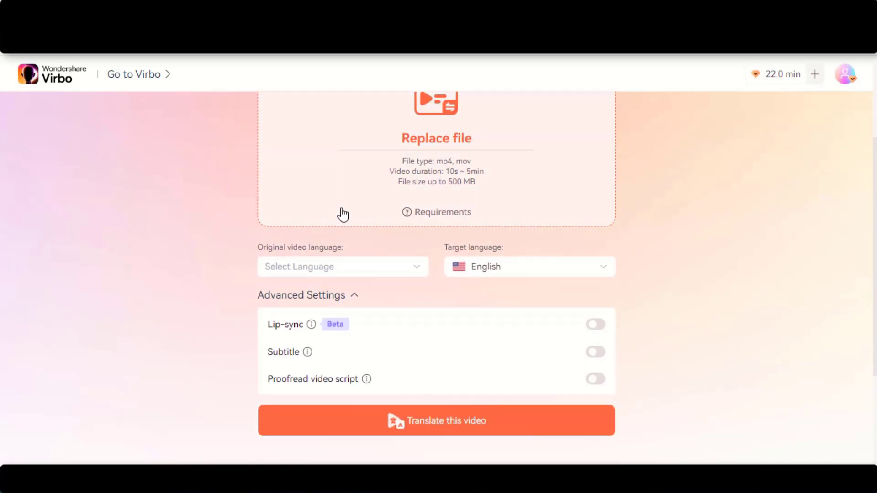
click(331, 276)
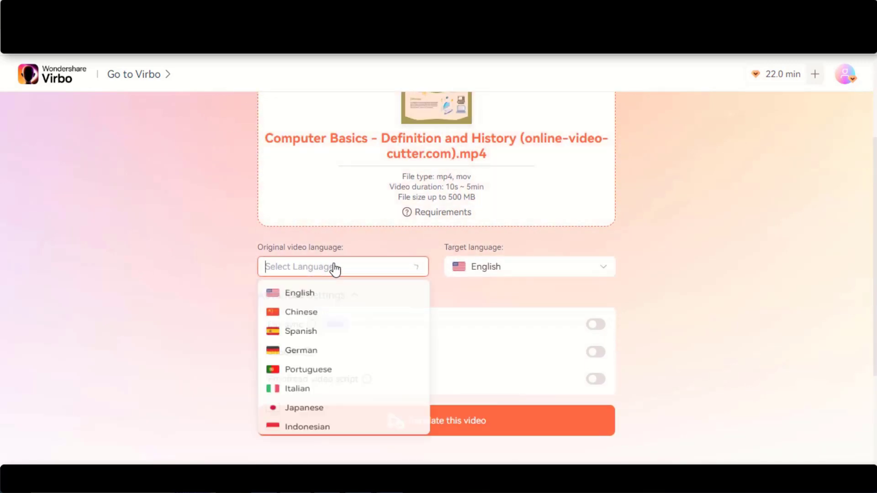
click(305, 300)
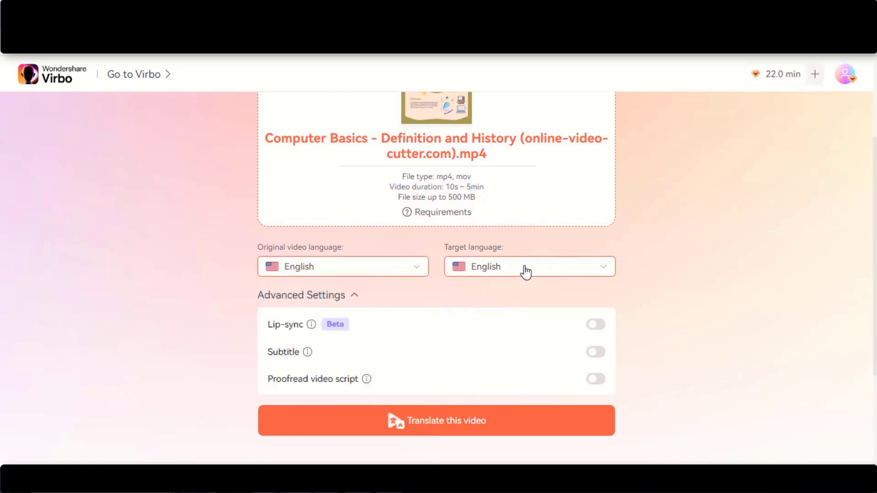
click(526, 272)
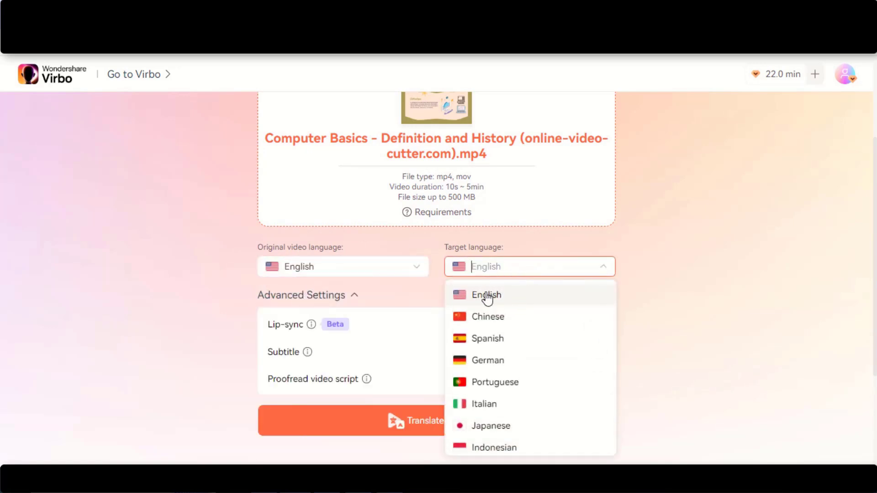
click(502, 340)
scroll(599, 298, down, 1)
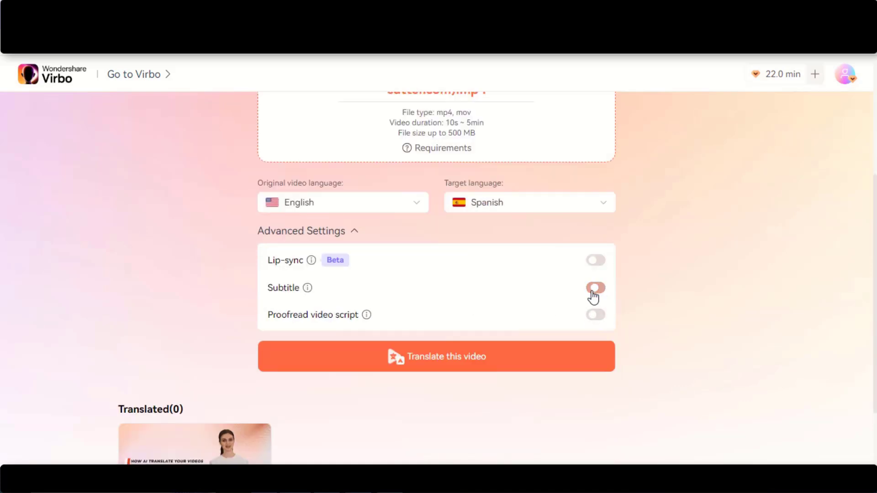
click(590, 318)
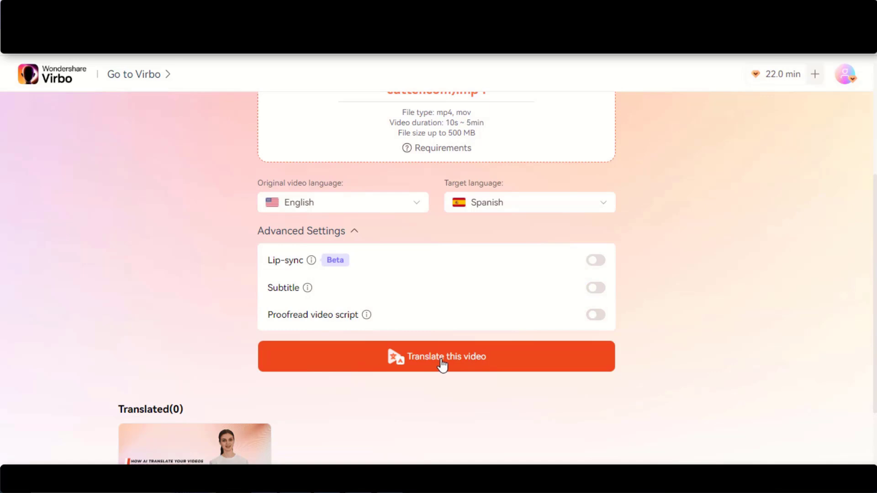
click(447, 365)
Play the Spanish translation card and download the 'Spanish_Computer Basics' video.
scroll(222, 315, up, 3)
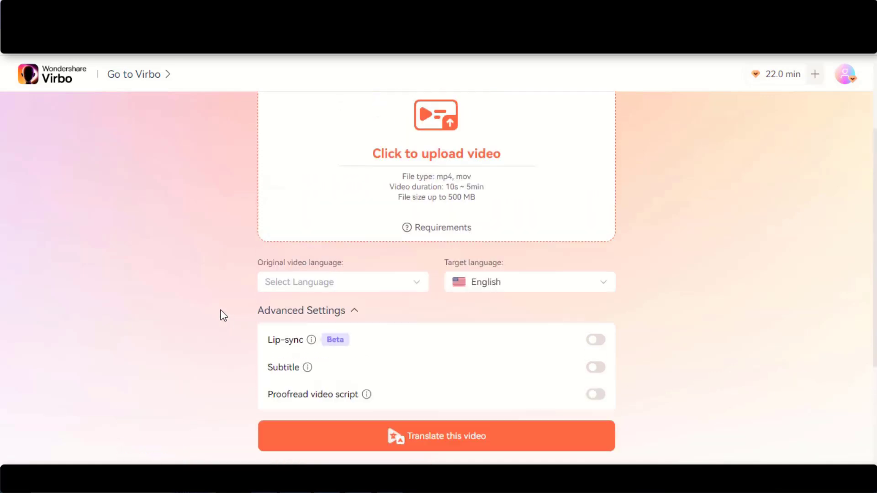
scroll(224, 316, up, 1)
scroll(224, 315, down, 4)
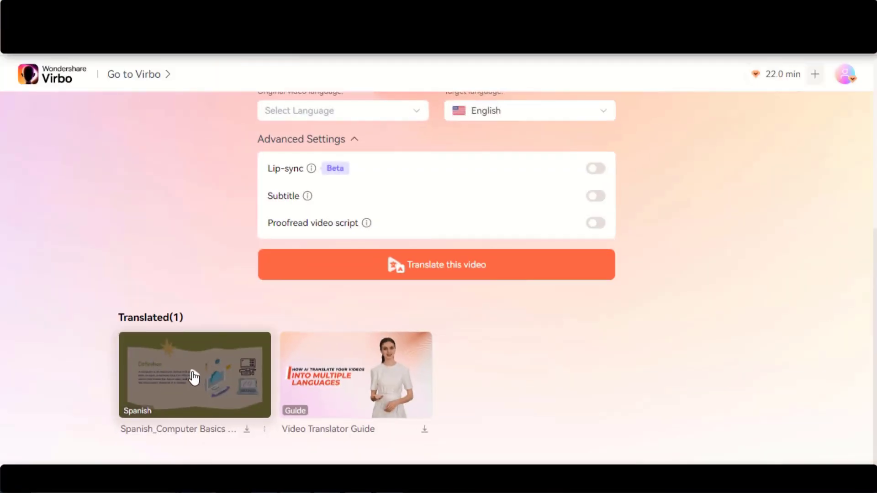
click(194, 377)
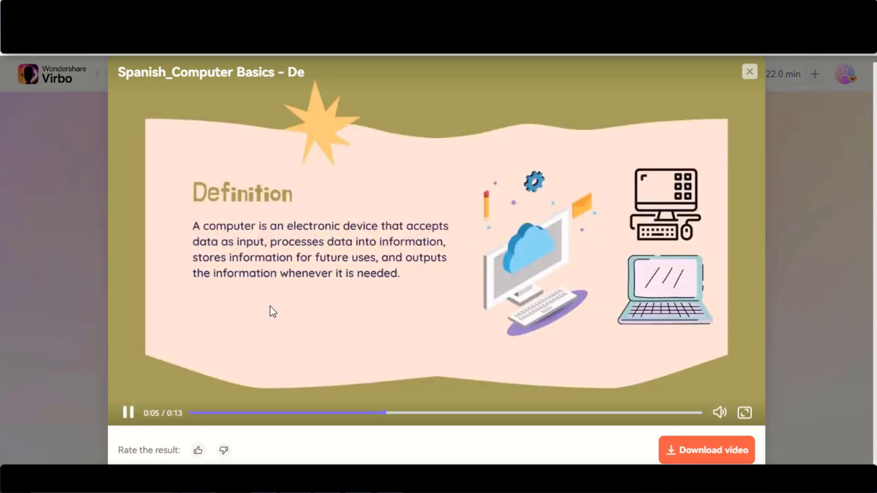
scroll(270, 306, down, 1)
click(715, 449)
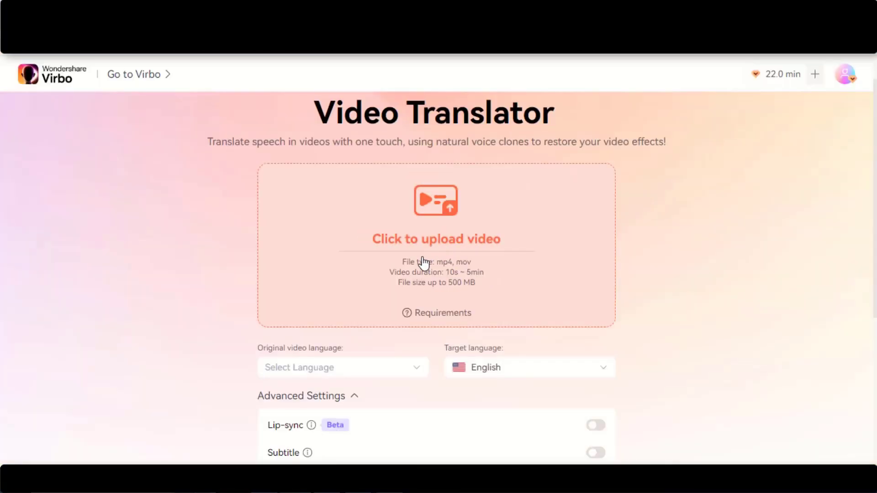
Upload the Hot Dr Pepper video, set its original language to English, and browse target languages.
click(424, 264)
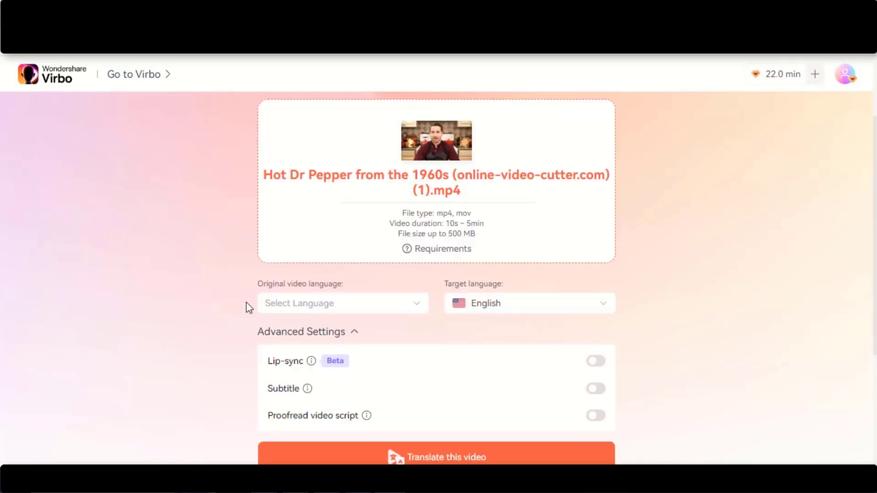
click(328, 306)
click(298, 125)
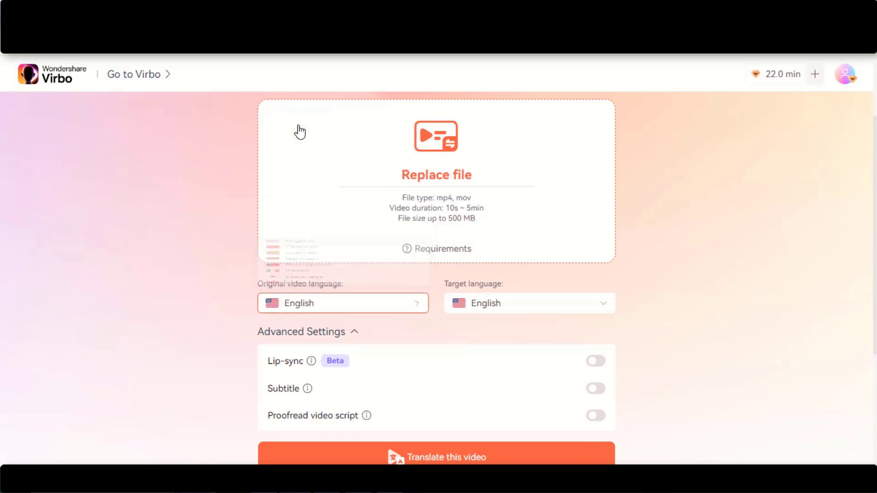
click(505, 312)
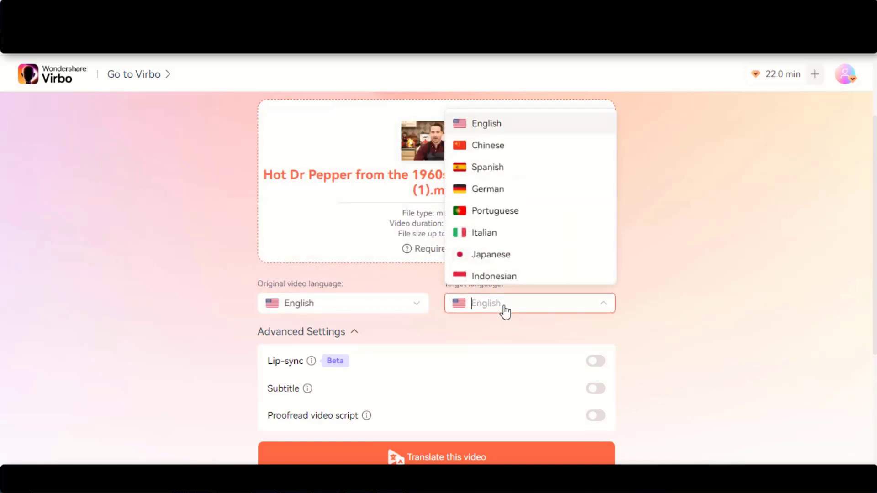
scroll(525, 231, down, 2)
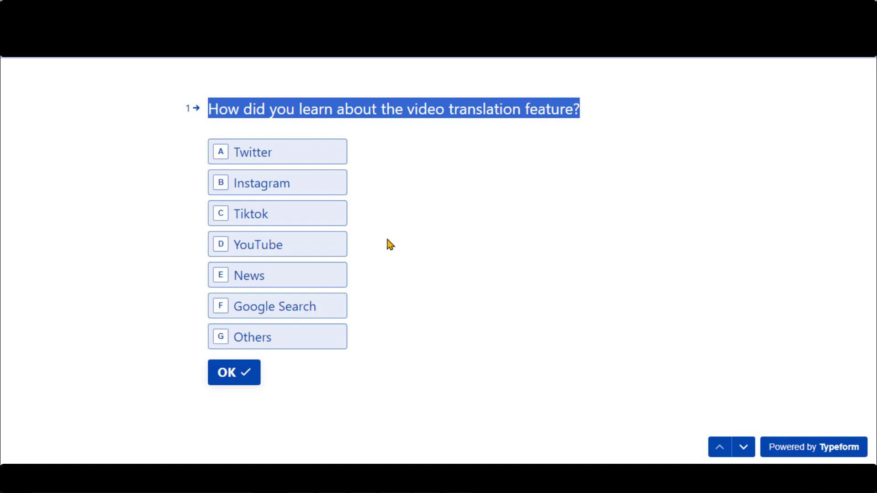
click(272, 100)
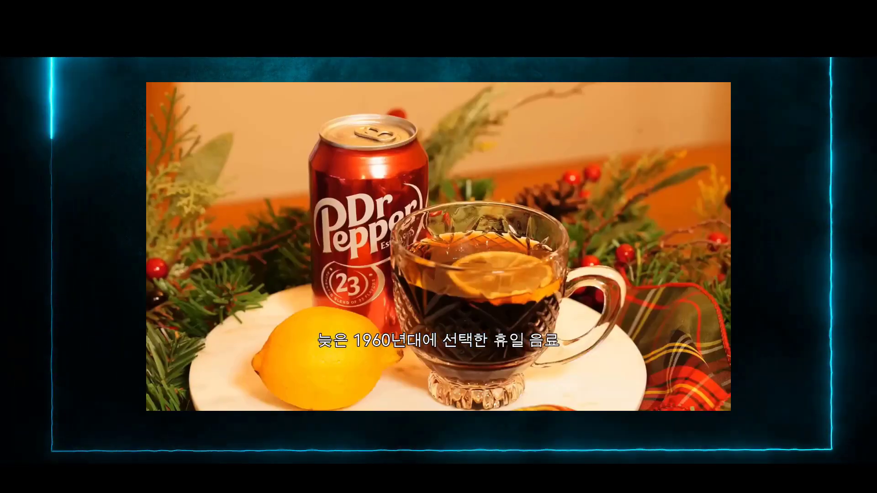
Enable lip-sync, subtitles and script proofreading, then start the Japanese translation.
click(598, 298)
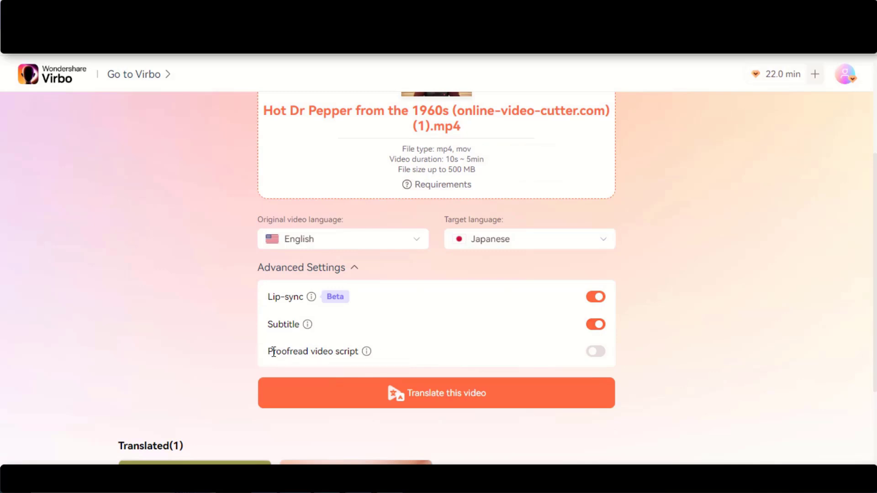
drag(274, 351, 362, 360)
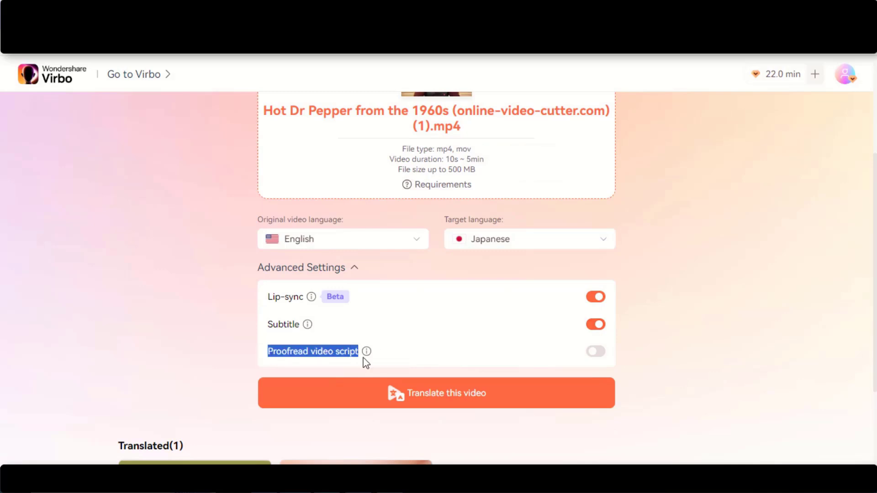
click(600, 357)
click(470, 397)
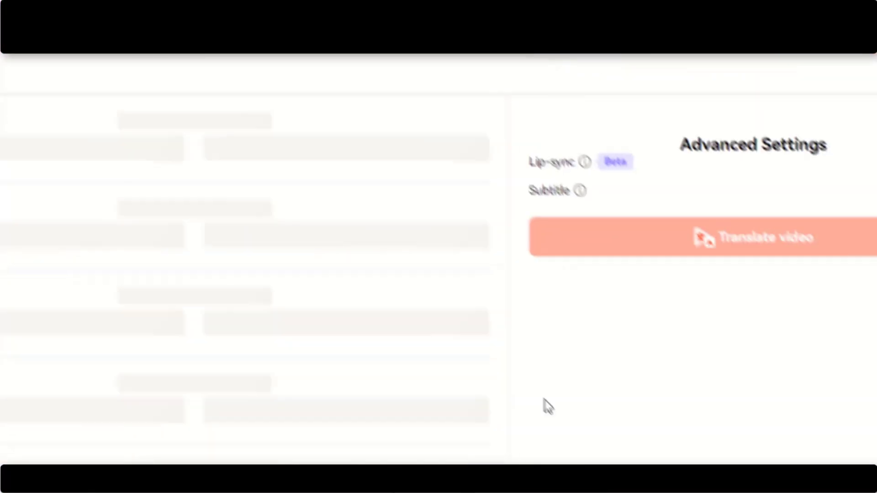
Review the proofread transcript and select the first Japanese subtitle line for editing.
drag(126, 259, 219, 260)
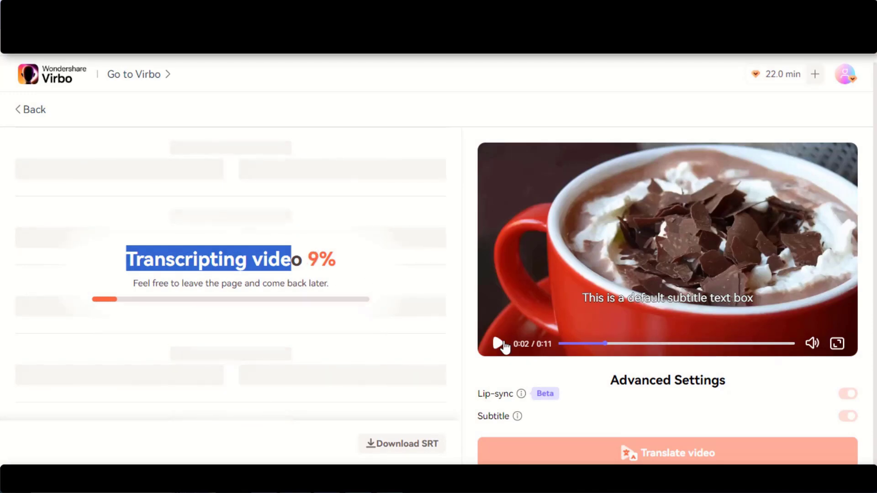
click(558, 346)
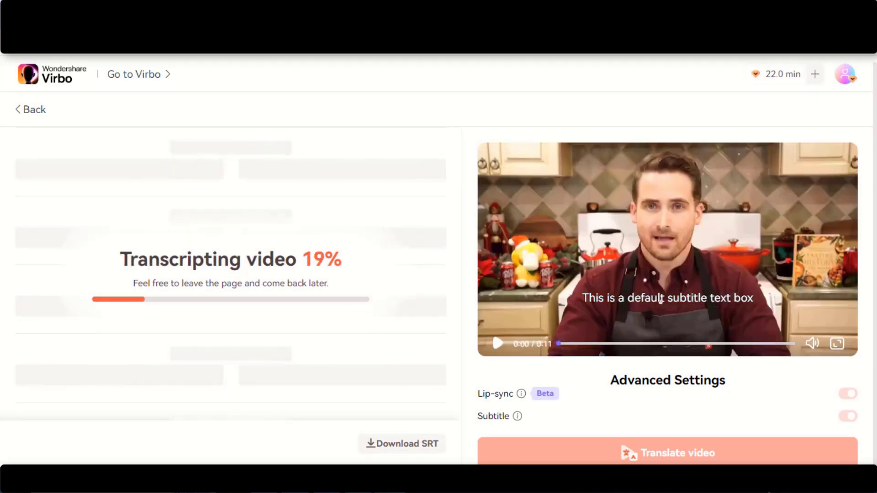
drag(126, 256, 349, 272)
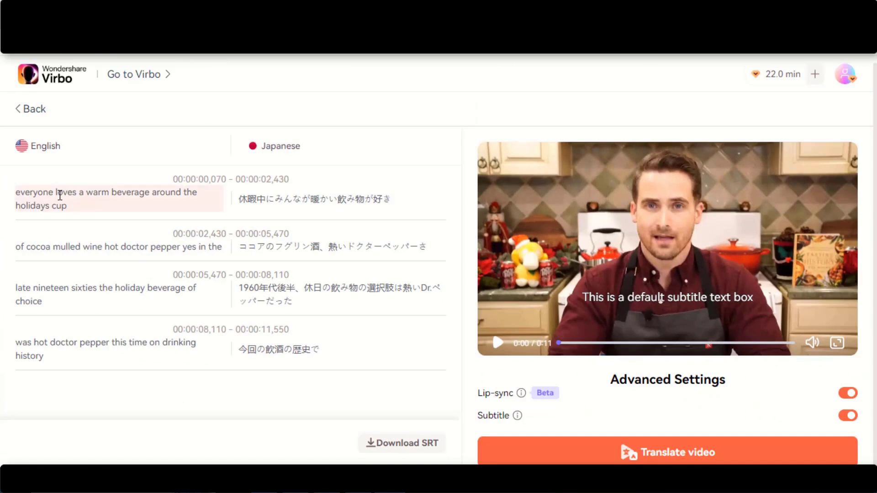
drag(20, 192, 59, 206)
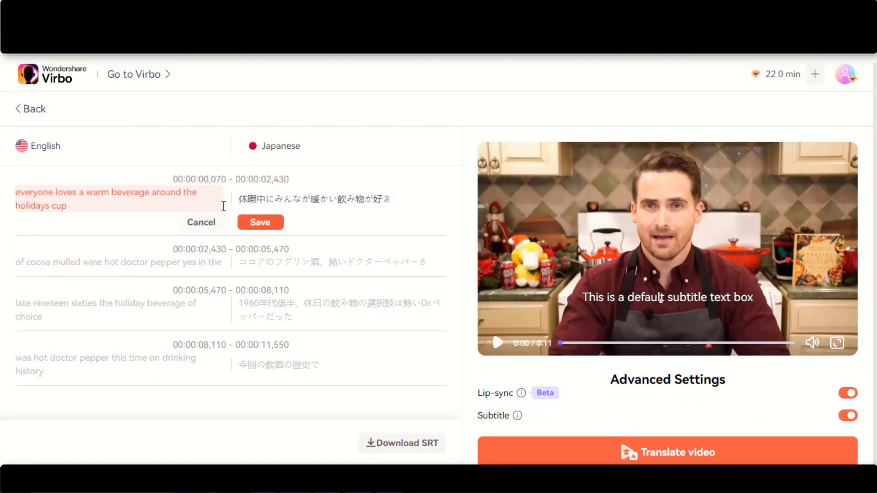
triple_click(290, 197)
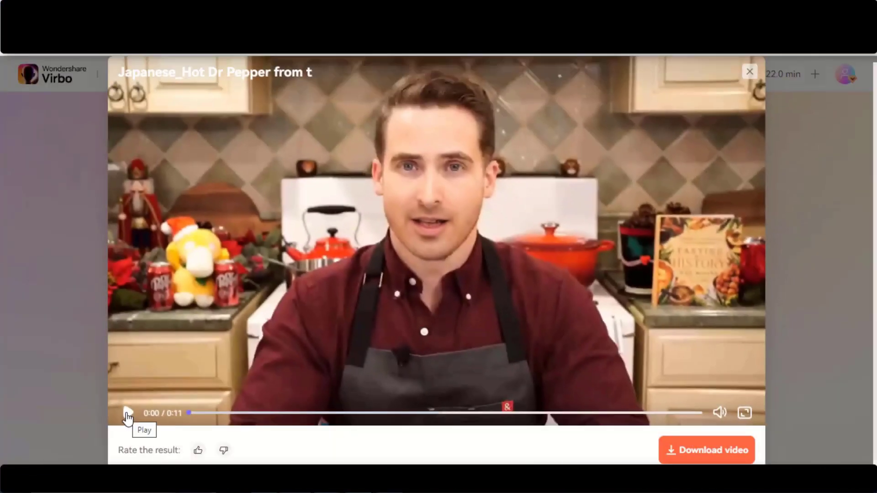
Play the Japanese Hot Dr Pepper translation for about ten seconds, then pause it.
click(127, 414)
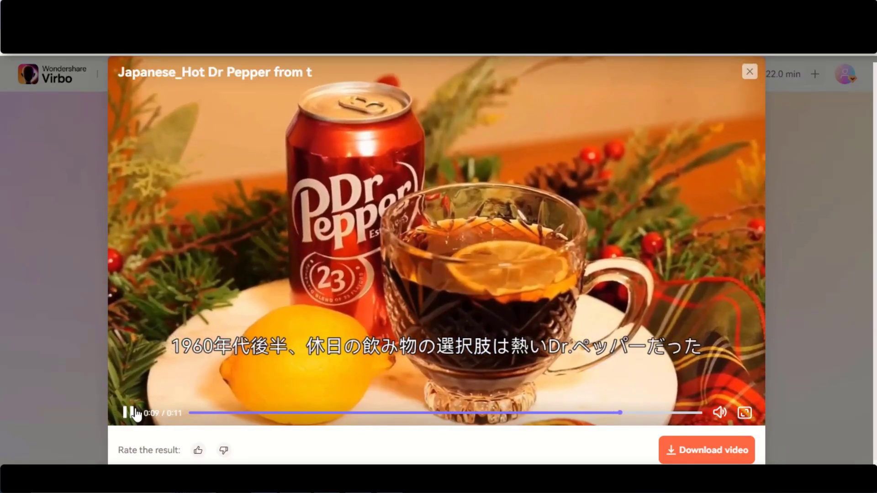
click(133, 413)
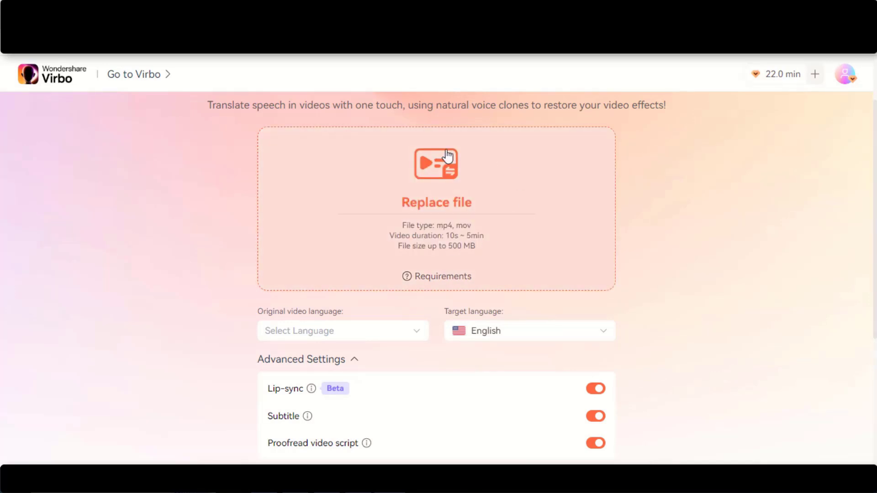
Set Spanish as the original language and English as the target language.
scroll(320, 274, down, 2)
click(337, 274)
click(309, 343)
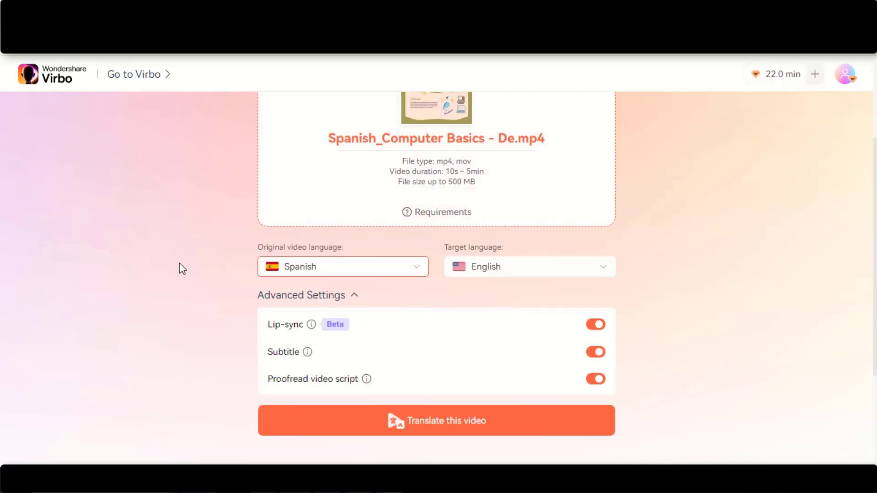
scroll(218, 261, up, 2)
click(497, 344)
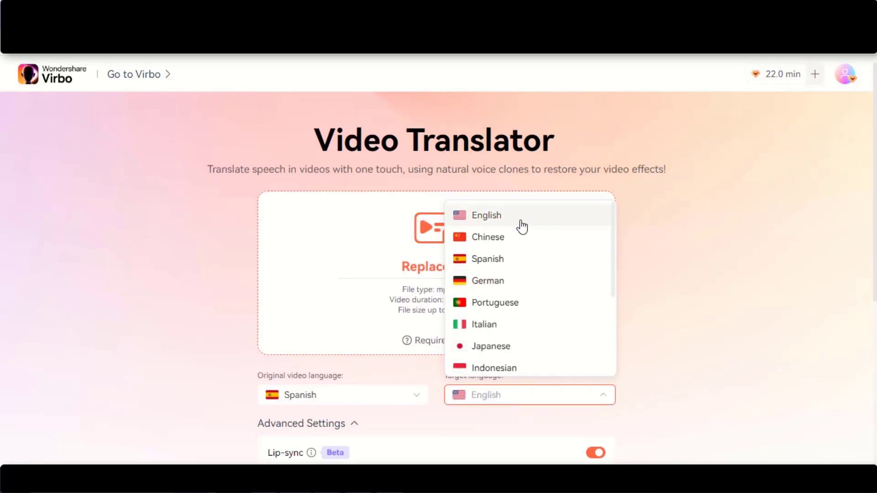
click(520, 226)
scroll(197, 247, down, 4)
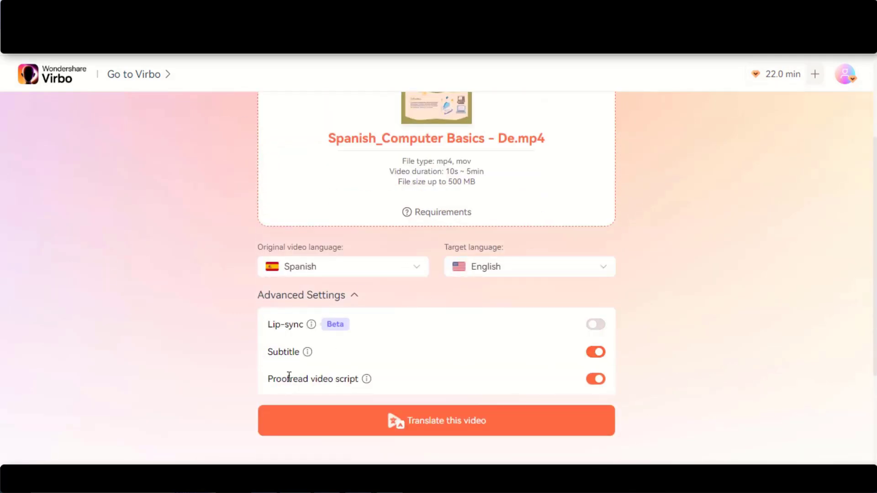
Turn off script proofreading, translate into English, and briefly preview the finished result.
click(593, 382)
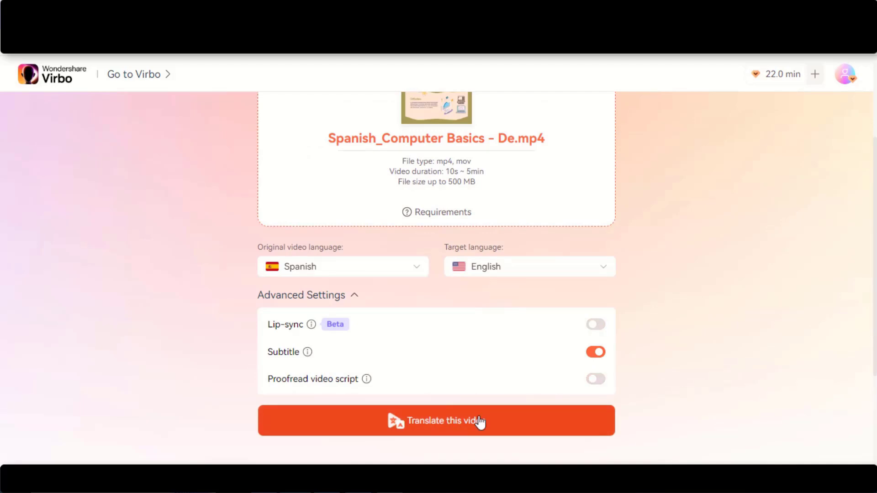
click(450, 424)
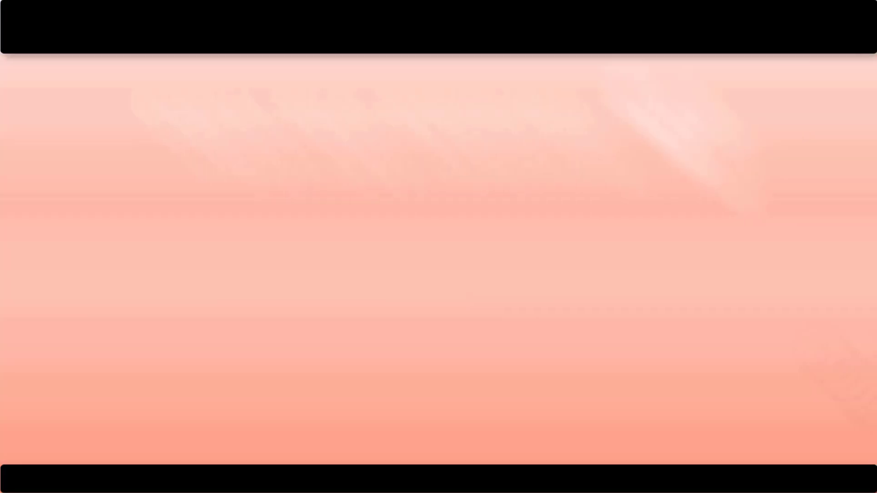
click(178, 366)
click(128, 407)
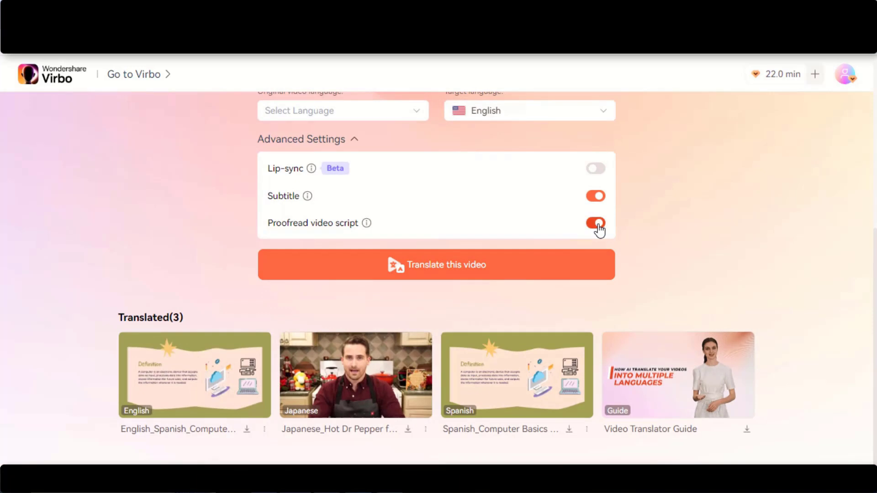
Start a proofread translation and revise the second English subtitle line to 'is an electronic device'.
click(471, 275)
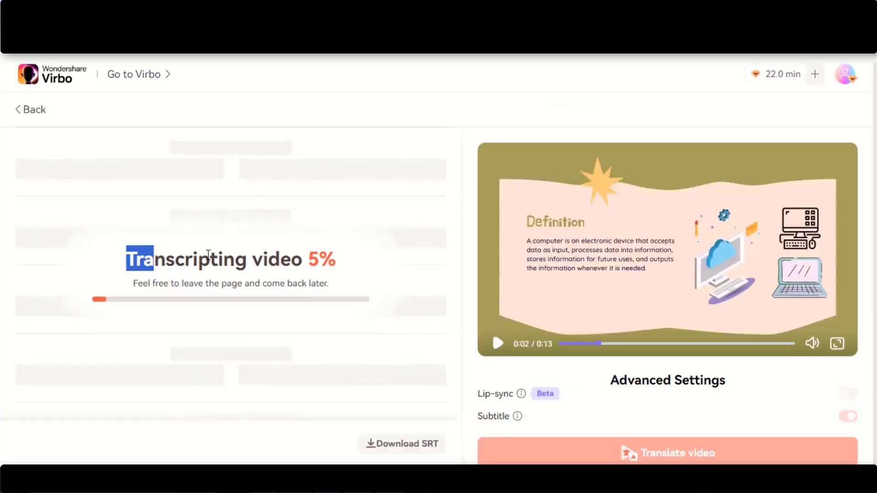
drag(209, 255, 303, 259)
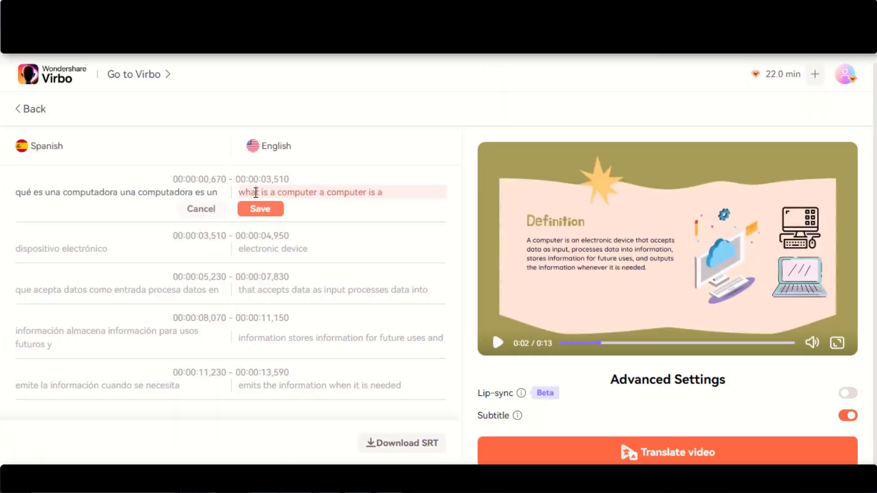
click(274, 210)
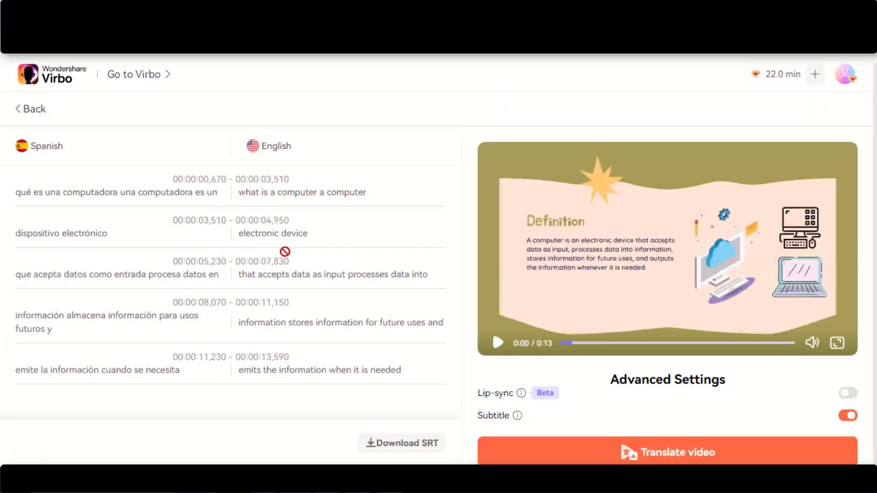
click(242, 232)
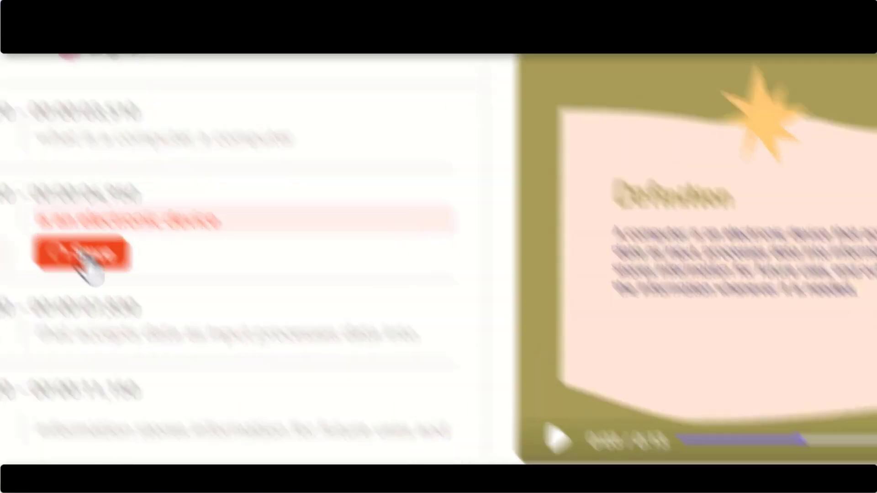
click(259, 250)
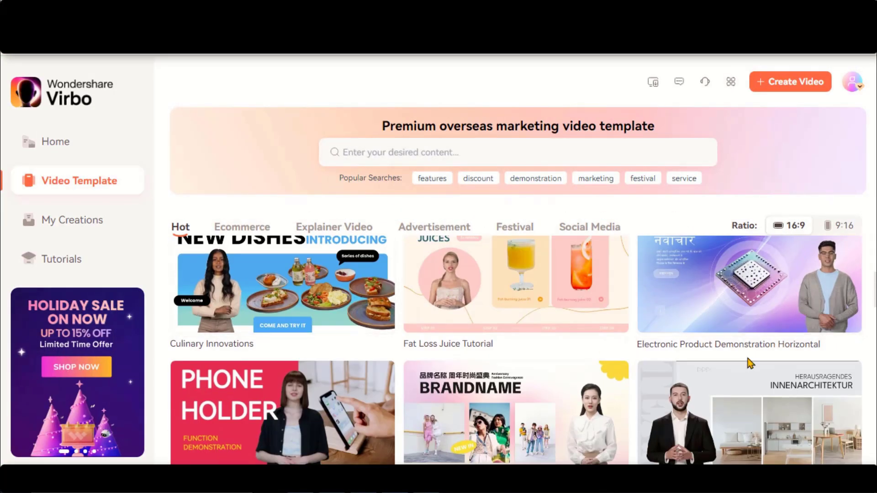
Browse the marketing templates and filter to 9:16 portrait Explainer Video templates.
scroll(532, 308, down, 2)
scroll(373, 315, down, 5)
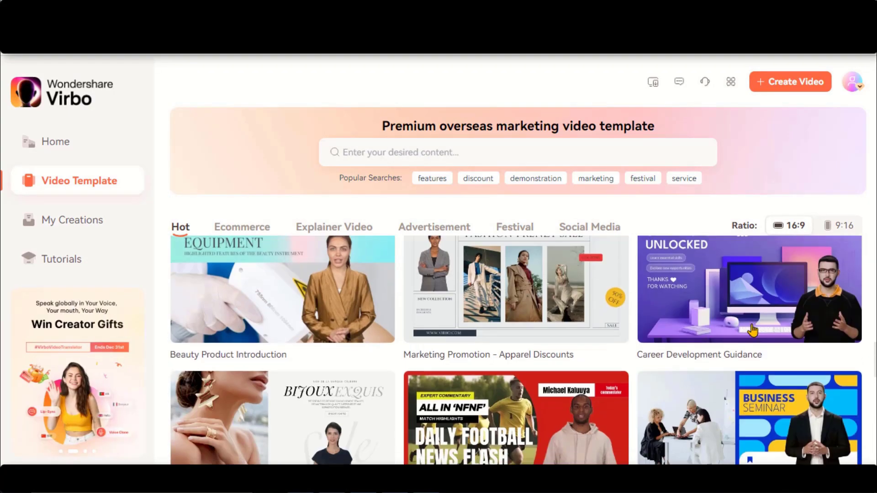
scroll(356, 358, down, 2)
scroll(438, 249, up, 5)
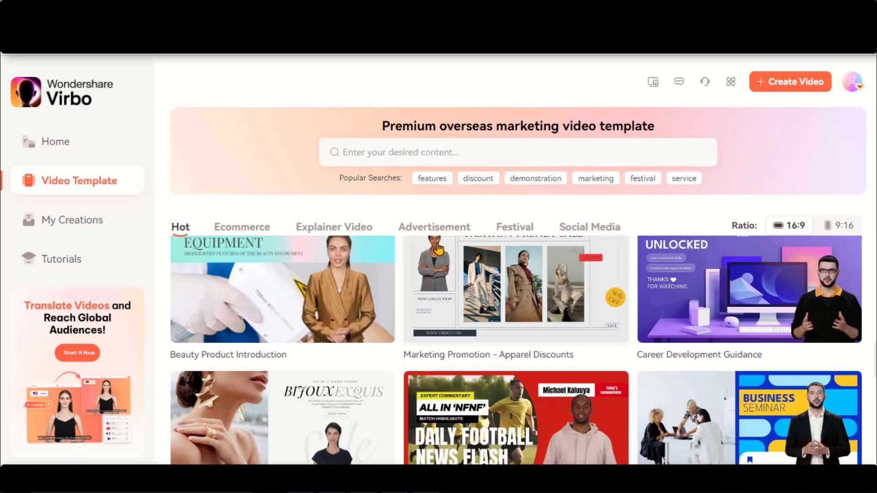
click(322, 233)
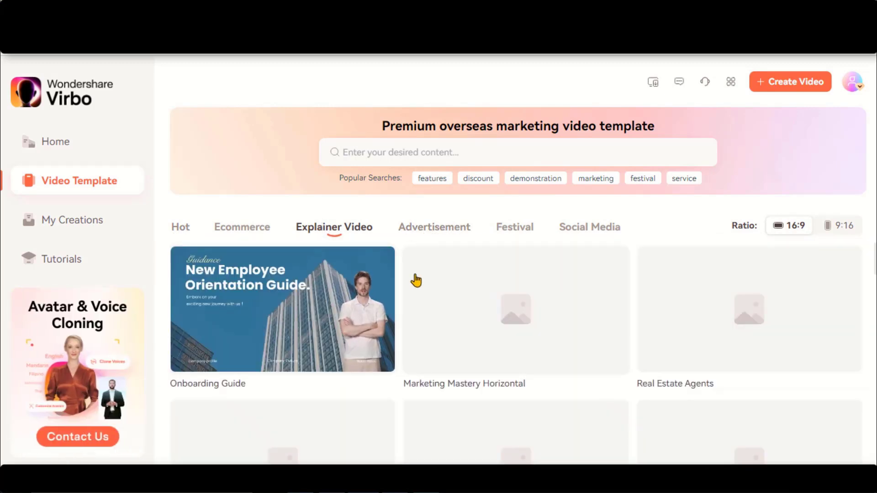
click(427, 231)
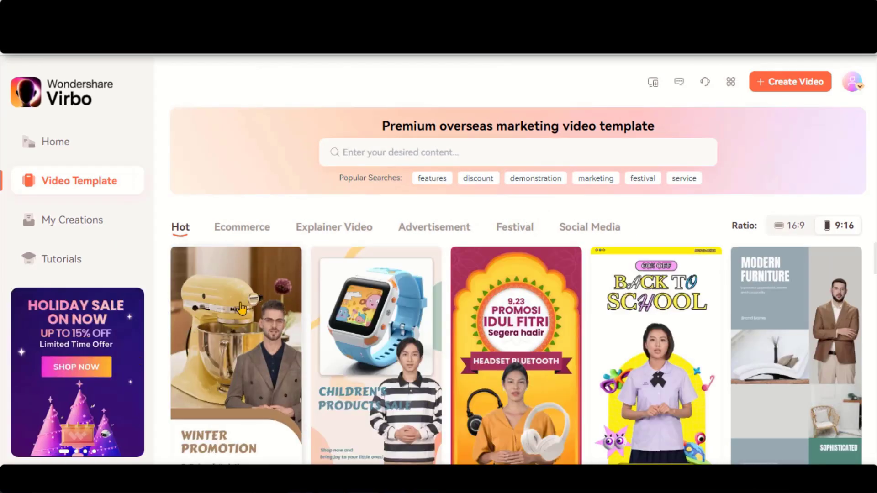
Preview and play the Spectacular Eyewear Sale template.
scroll(783, 306, down, 5)
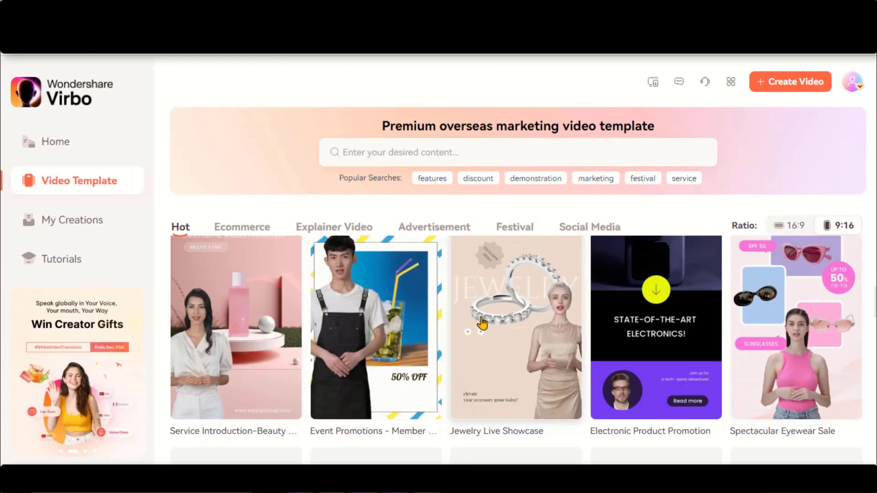
click(783, 303)
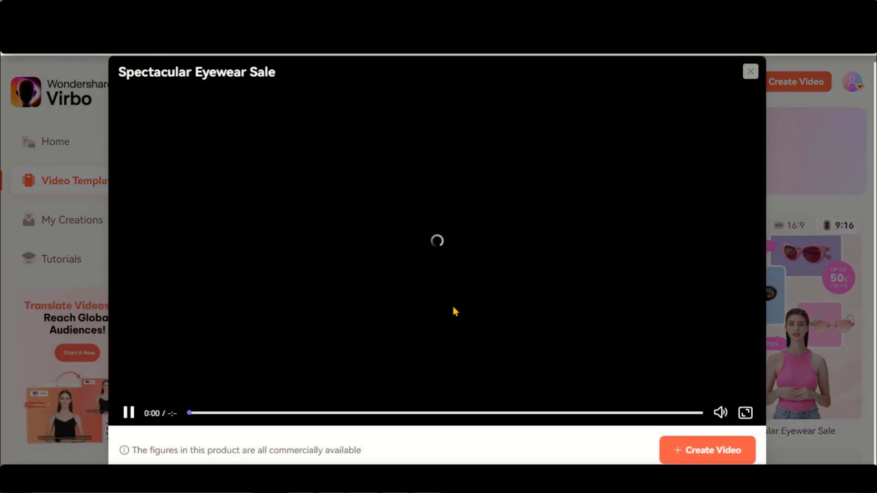
click(128, 414)
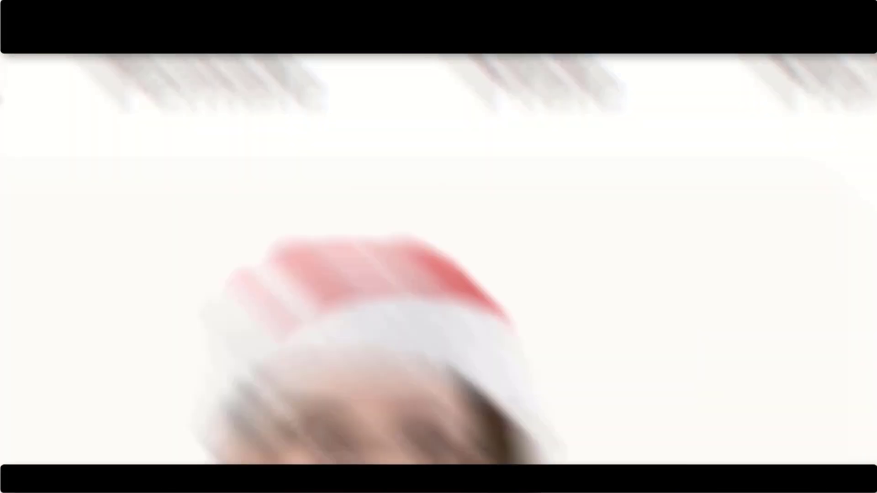
mouse_move(652, 85)
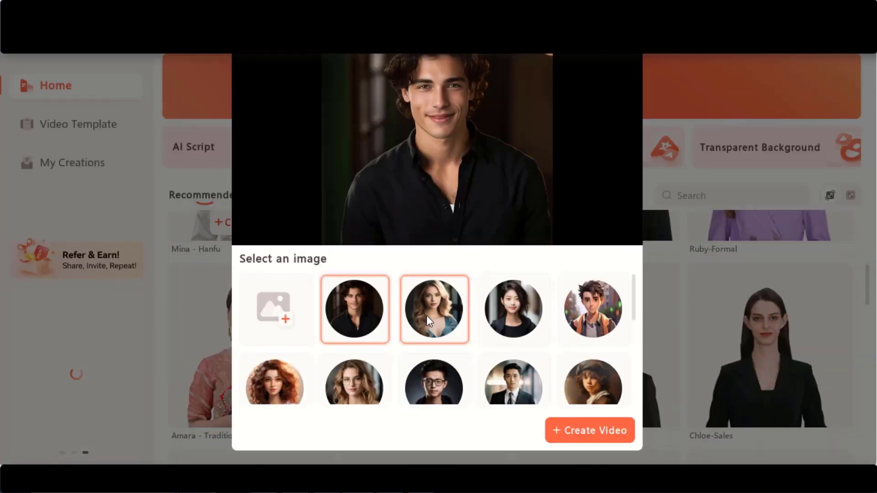
Compare sample portraits, including the blonde one, and choose the curly red-haired portrait.
click(429, 322)
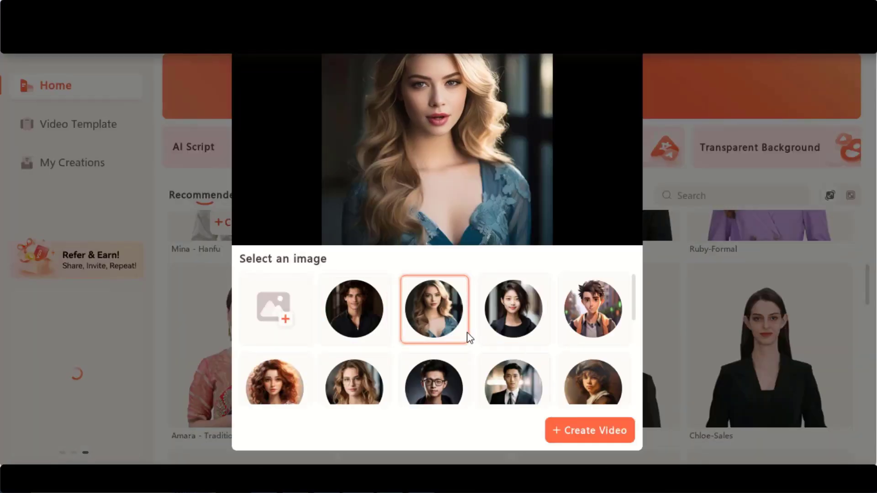
click(514, 315)
scroll(322, 336, down, 1)
click(267, 332)
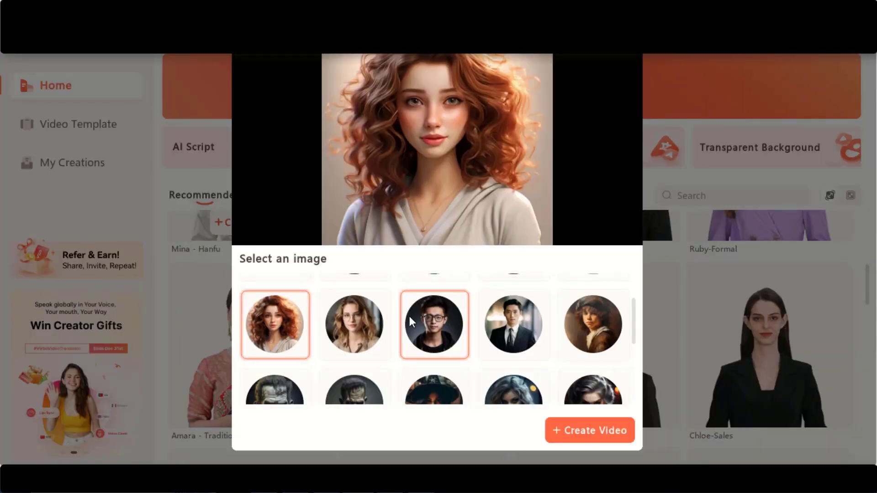